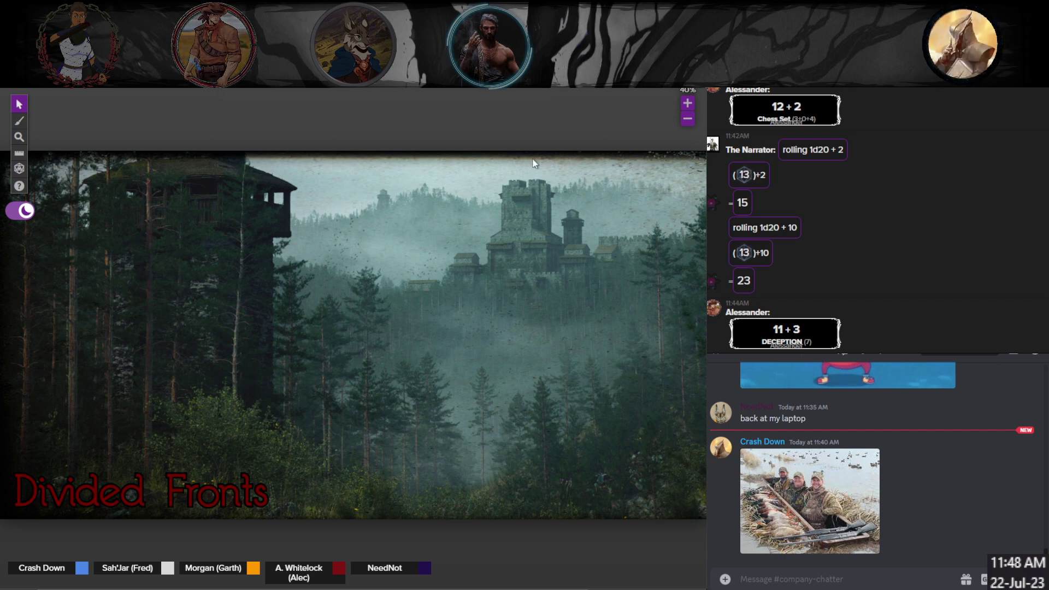
pyautogui.scroll(5, 870, 221)
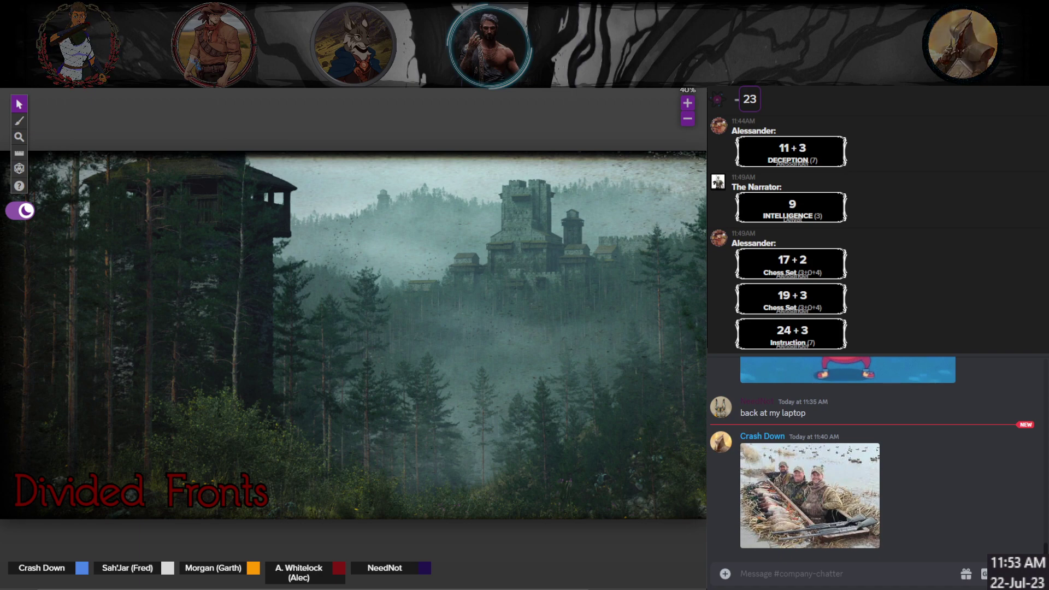
pyautogui.scroll(3, 890, 181)
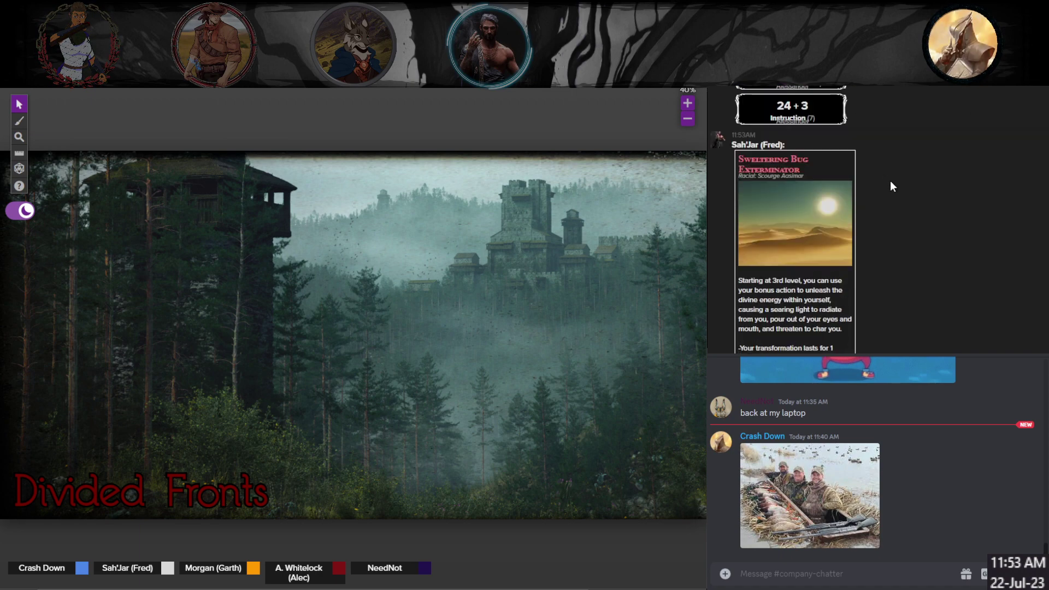
pyautogui.scroll(-3, 891, 181)
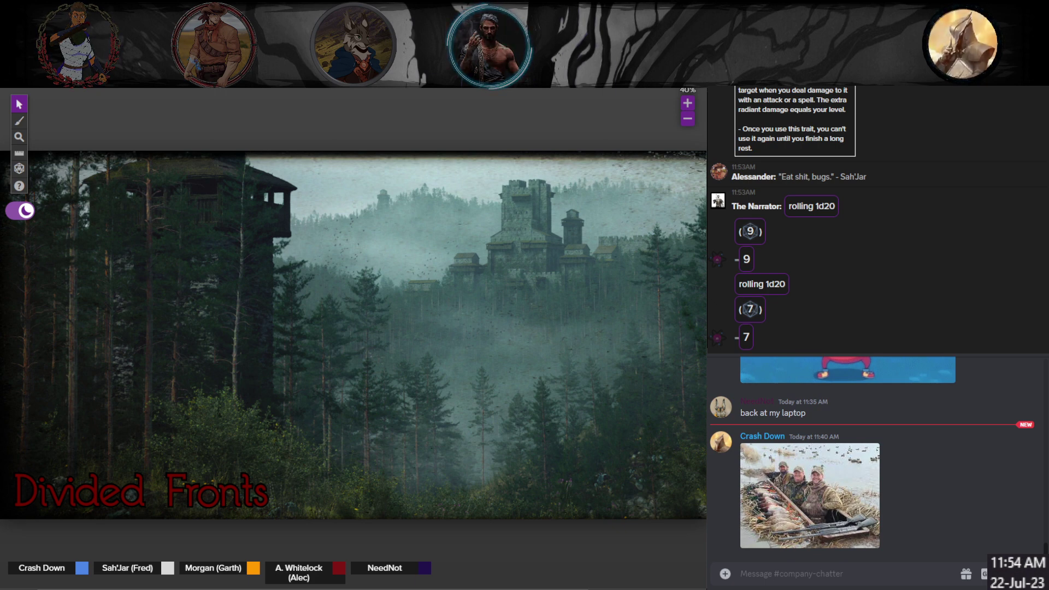
# - Roll Morgan's Insight check twice as normal rolls, posting 16+4 and 12+1 to chat
pyautogui.click(377, 369)
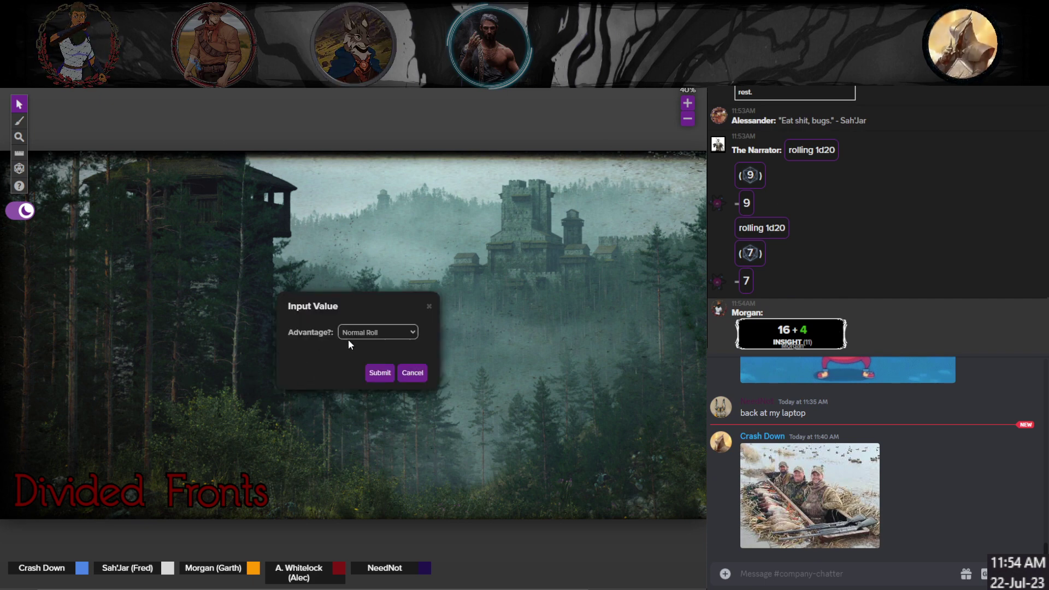
pyautogui.click(380, 372)
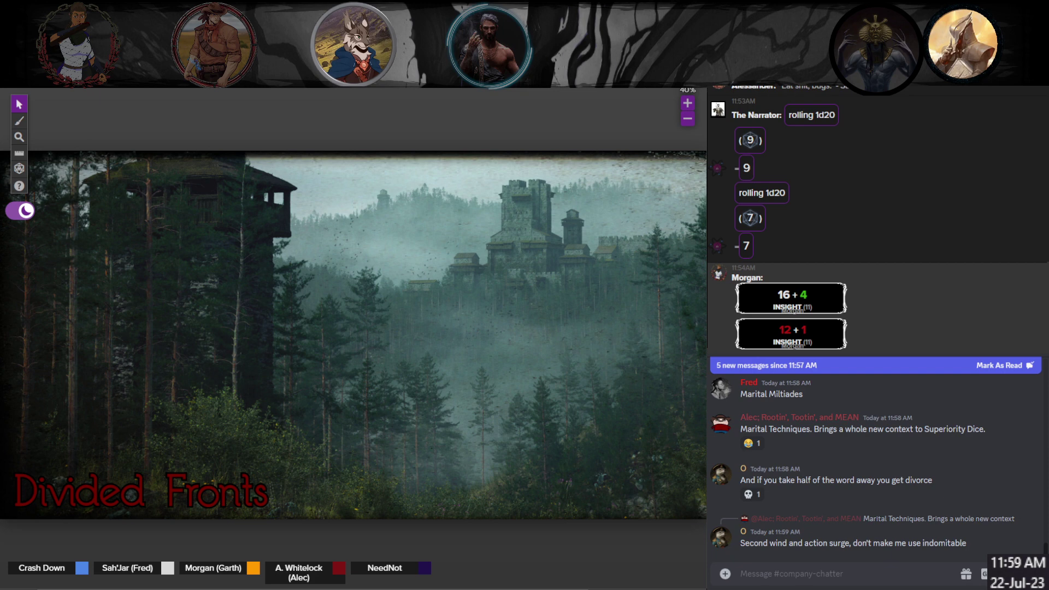
# - Send the message 'I want die' in the #company-chatter Discord channel
pyautogui.click(899, 581)
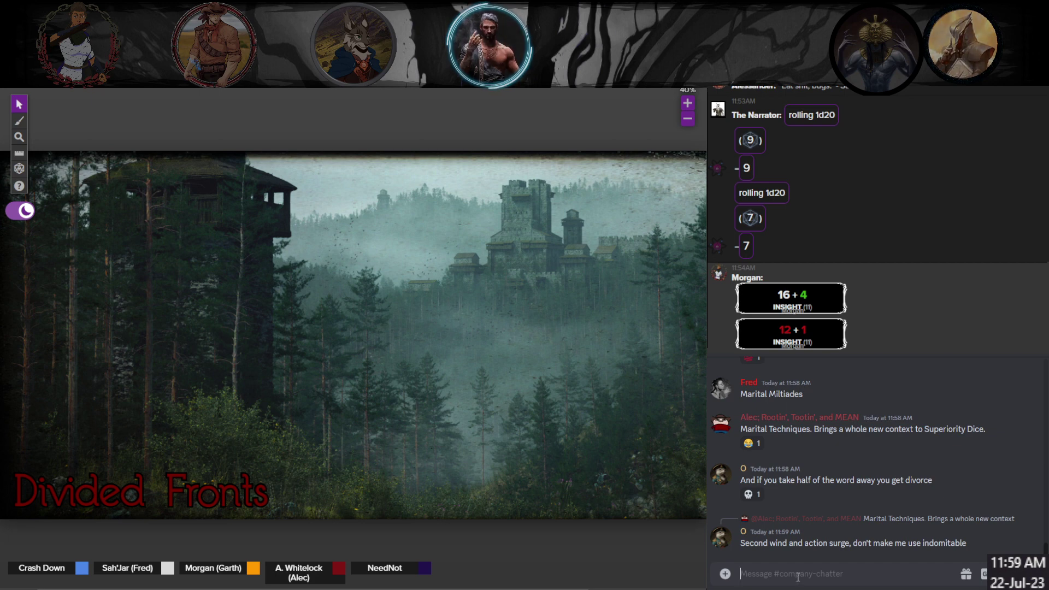
pyautogui.write('I wantdie')
pyautogui.press('Return')
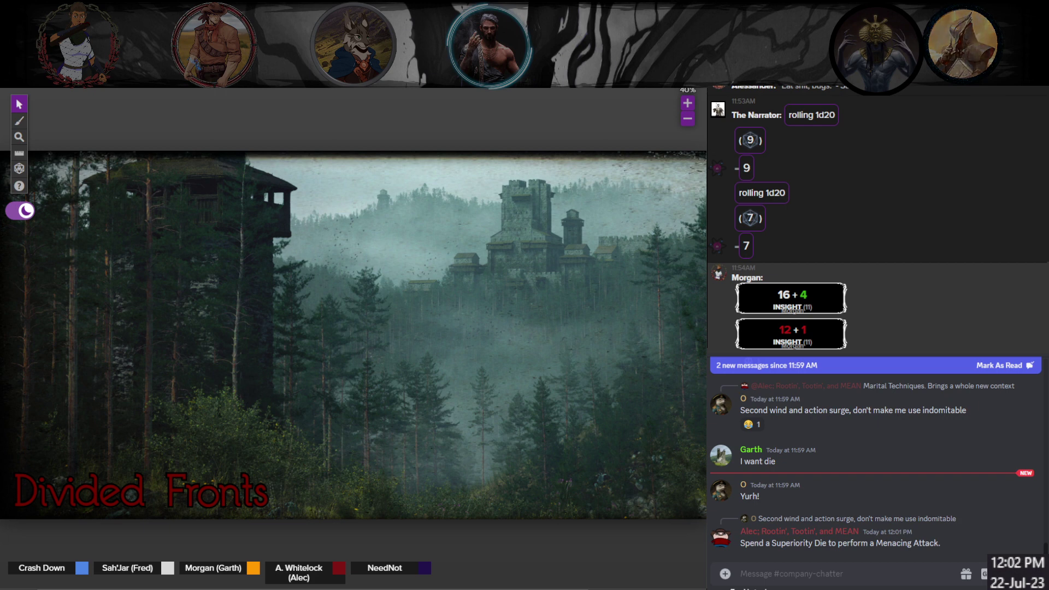
# - Mark the new Discord messages as read to see the Hasted Actions and protection style replies
pyautogui.press('Escape')
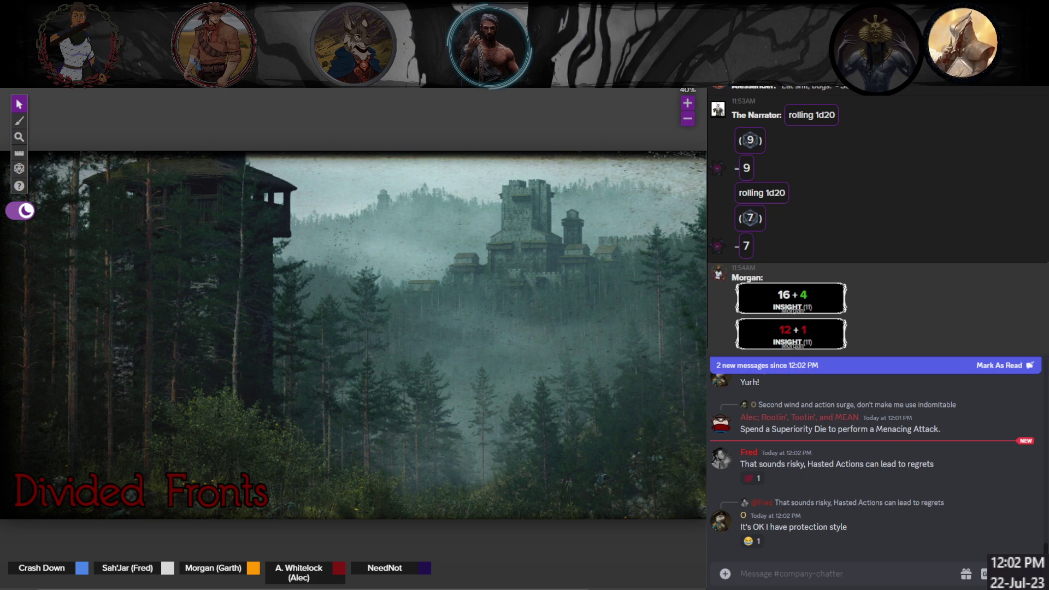
# - Reply 'use bait and switch to stay on top' and add two emoji reactions to 'Tunnel Fighter, though'
pyautogui.click(878, 572)
pyautogui.write('use bait and switch to stay on top')
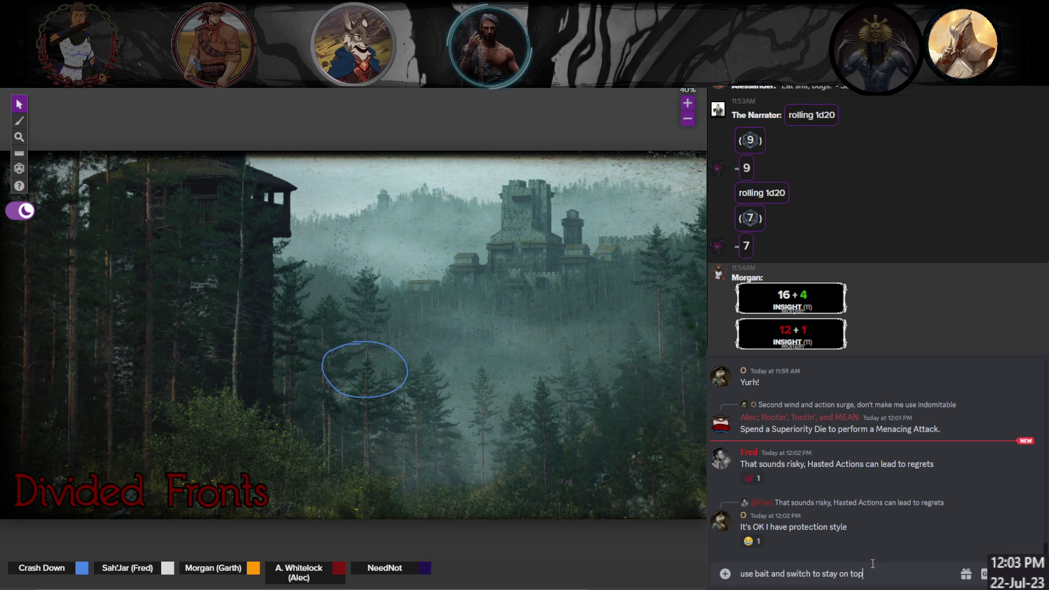
pyautogui.press('Return')
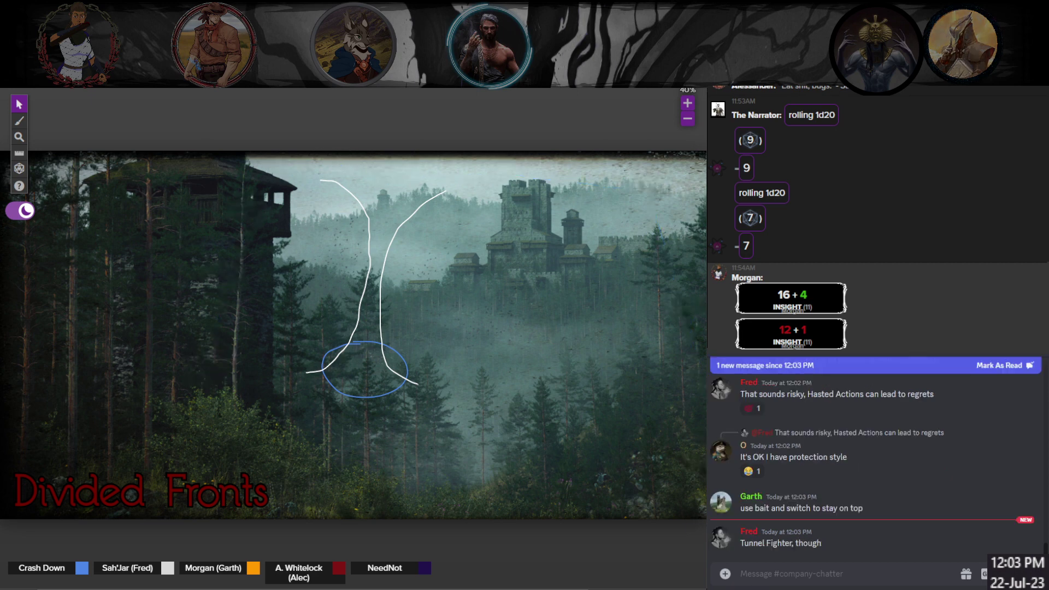
pyautogui.click(958, 524)
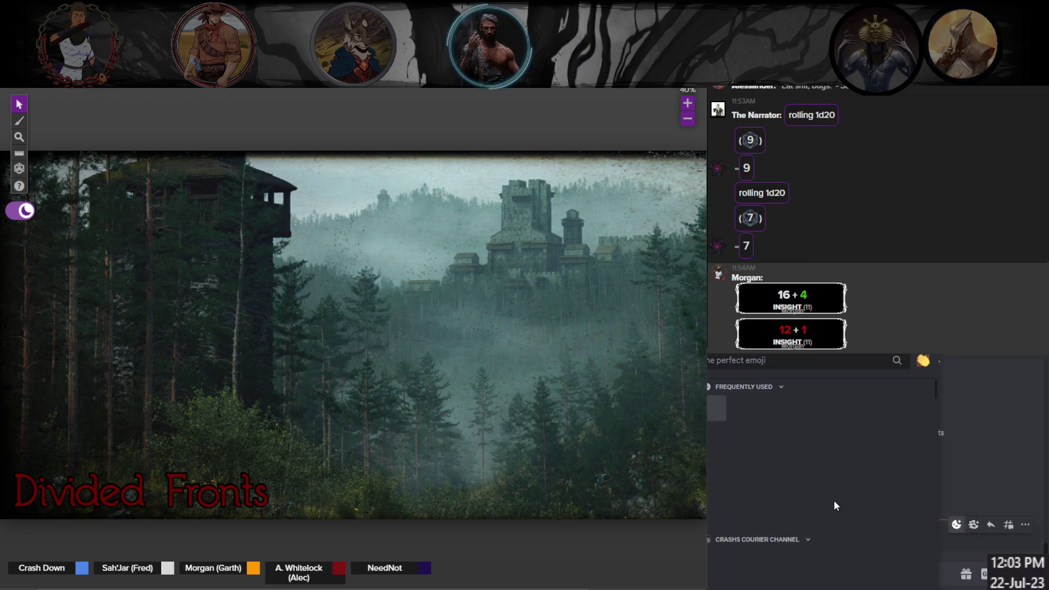
pyautogui.click(770, 434)
pyautogui.click(774, 546)
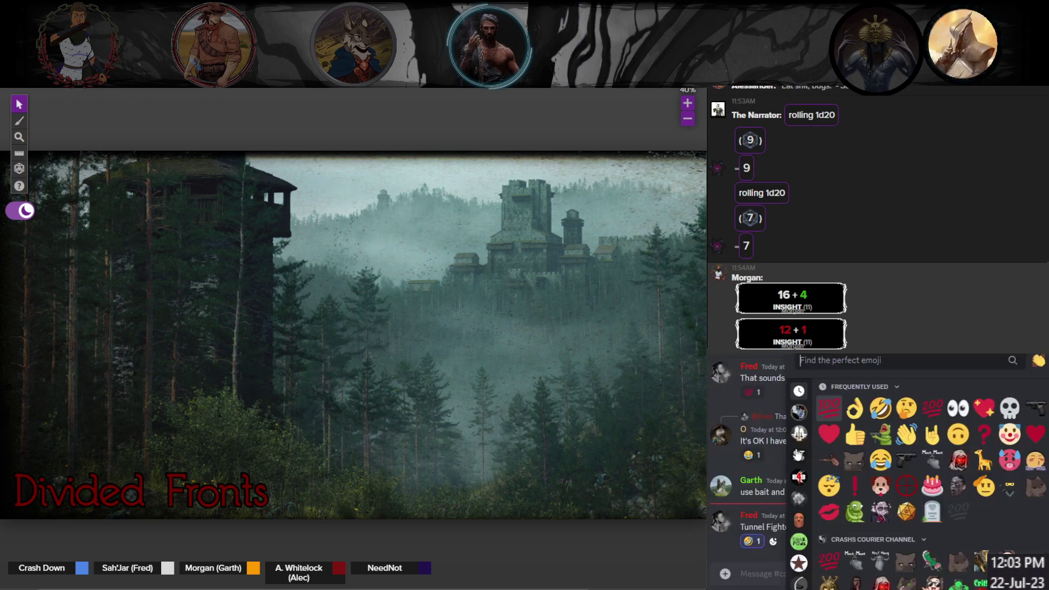
pyautogui.click(877, 434)
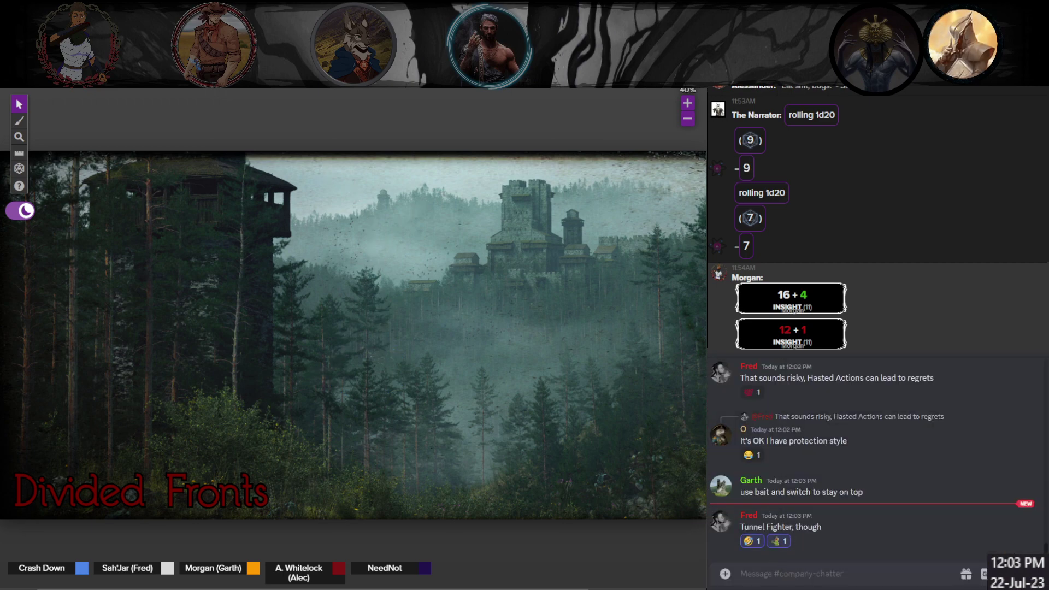